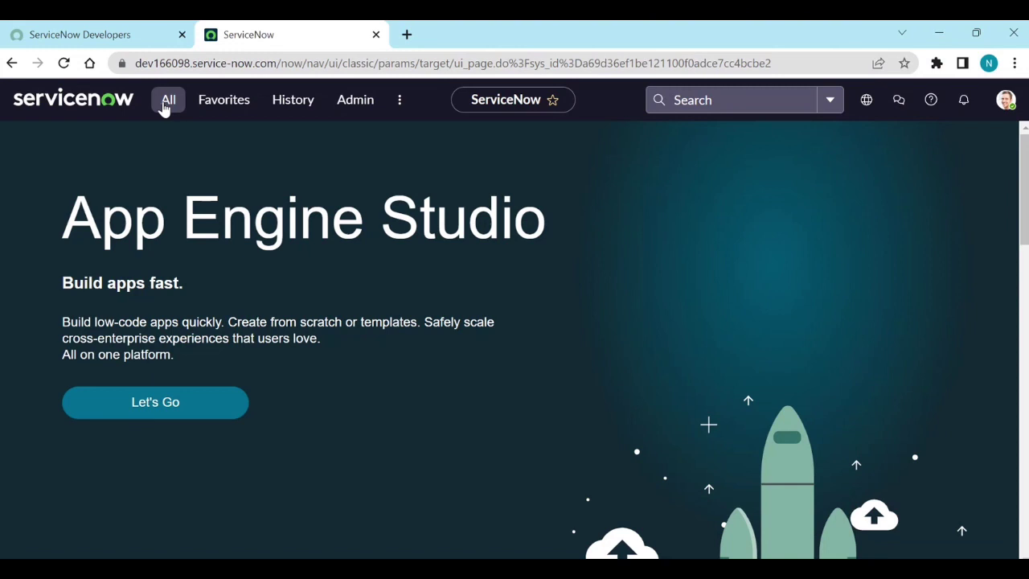
Step: Filter the All menu for 'knowledge' and start a new article via Knowledge > Articles > Create New
{"action": "left_click", "coordinate": [166, 103]}
{"action": "type", "text": "knowle"}
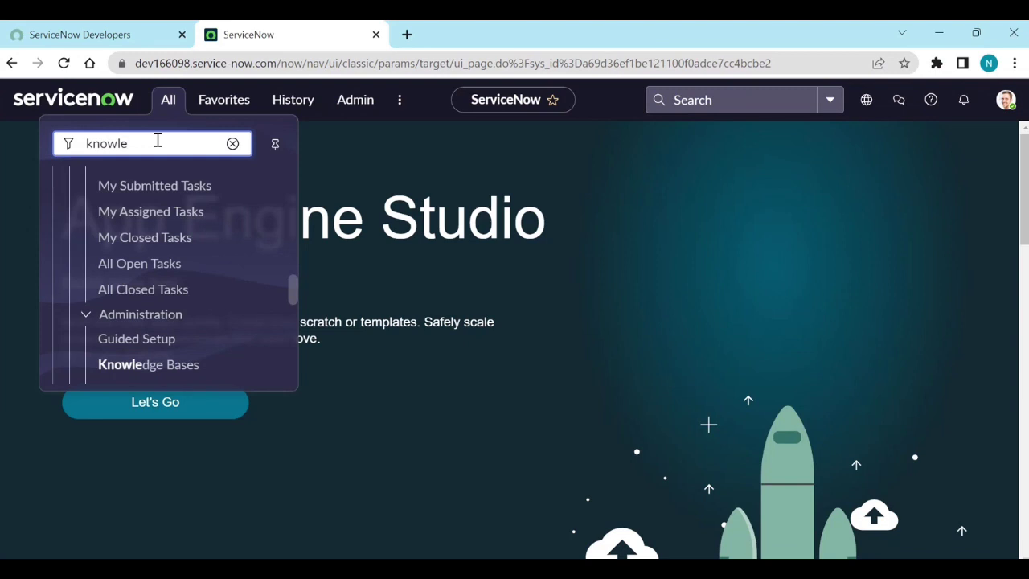
{"action": "type", "text": "dge"}
{"action": "scroll", "coordinate": [157, 235], "scroll_direction": "up", "scroll_amount": 2}
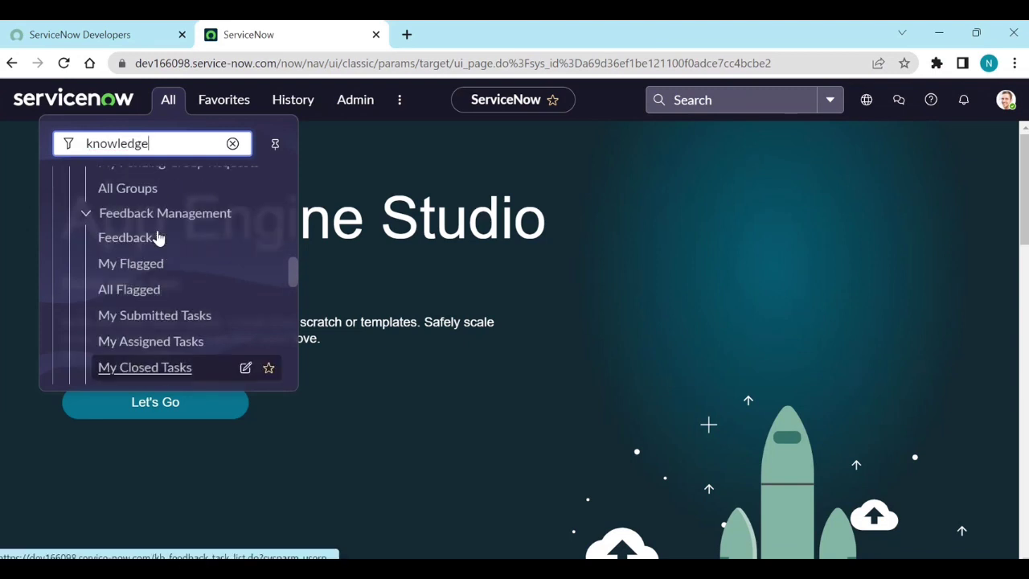
{"action": "scroll", "coordinate": [156, 234], "scroll_direction": "up", "scroll_amount": 2}
{"action": "scroll", "coordinate": [158, 237], "scroll_direction": "up", "scroll_amount": 5}
{"action": "scroll", "coordinate": [157, 236], "scroll_direction": "up", "scroll_amount": 1}
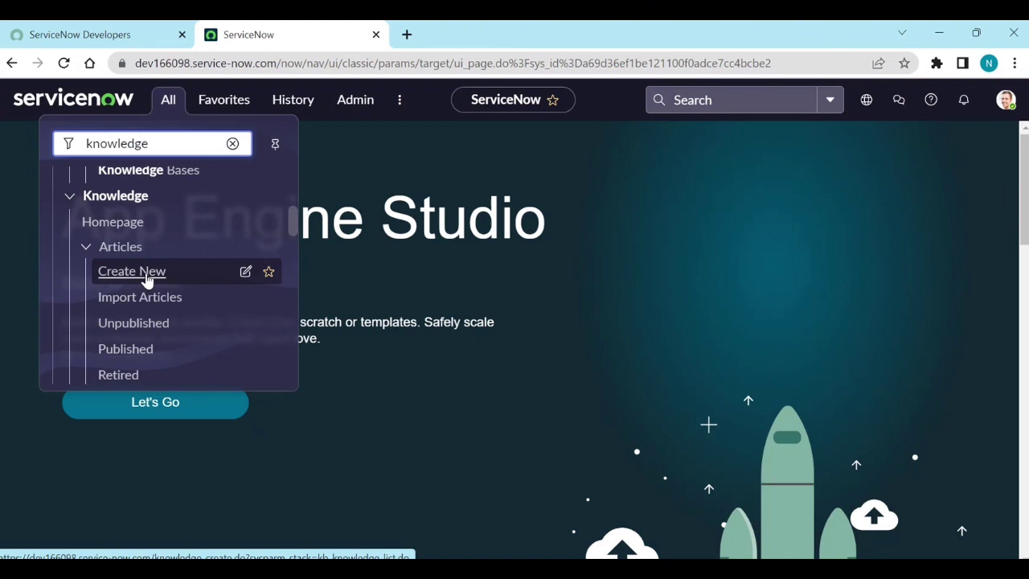
{"action": "left_click", "coordinate": [148, 275]}
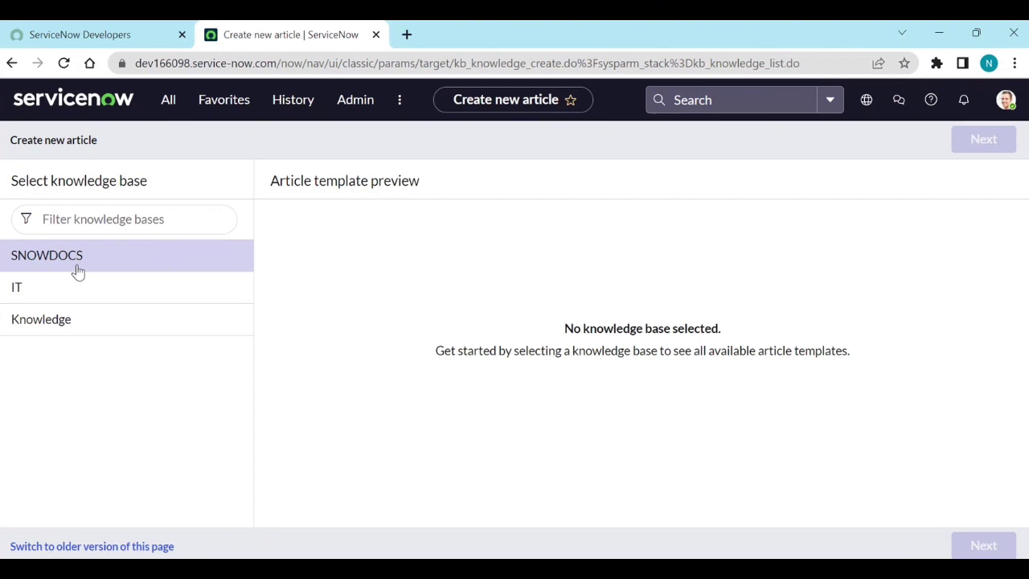
Step: Pick the SNOWDOCS knowledge base and SNOW DOCS template, then bring up the KB folder of Word files
{"action": "left_click", "coordinate": [77, 272]}
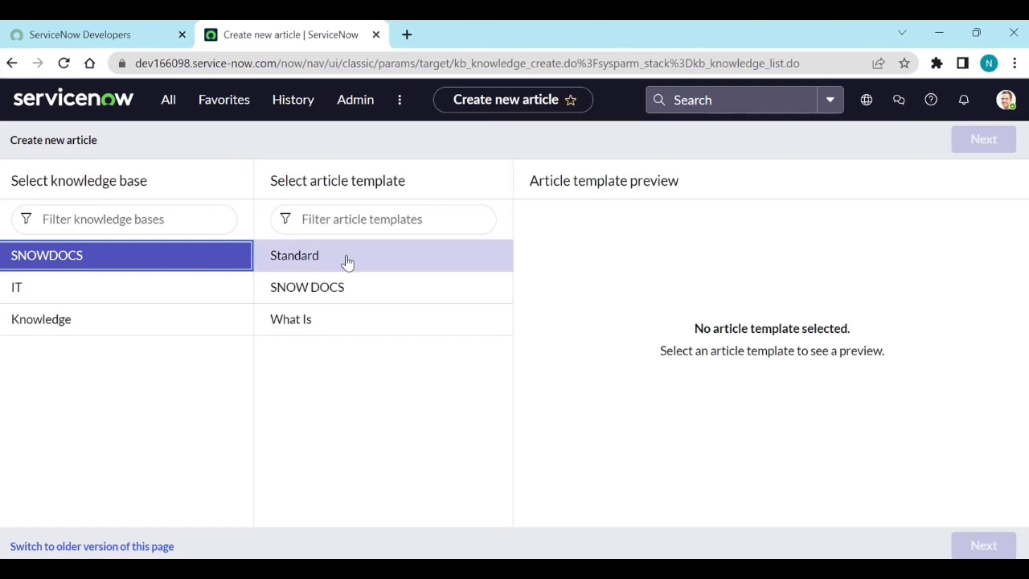
{"action": "left_click", "coordinate": [314, 292]}
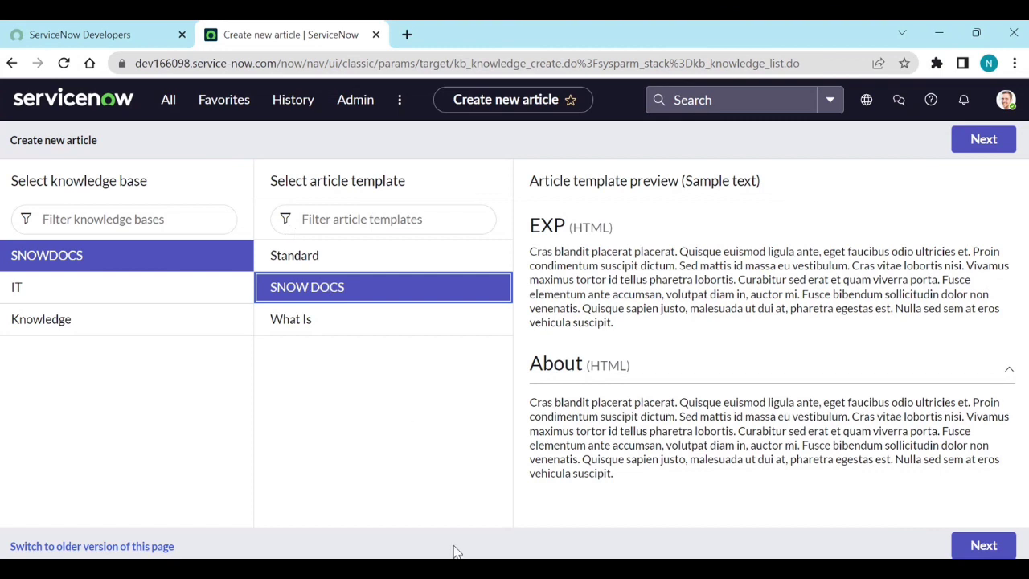
{"action": "left_click", "coordinate": [463, 572]}
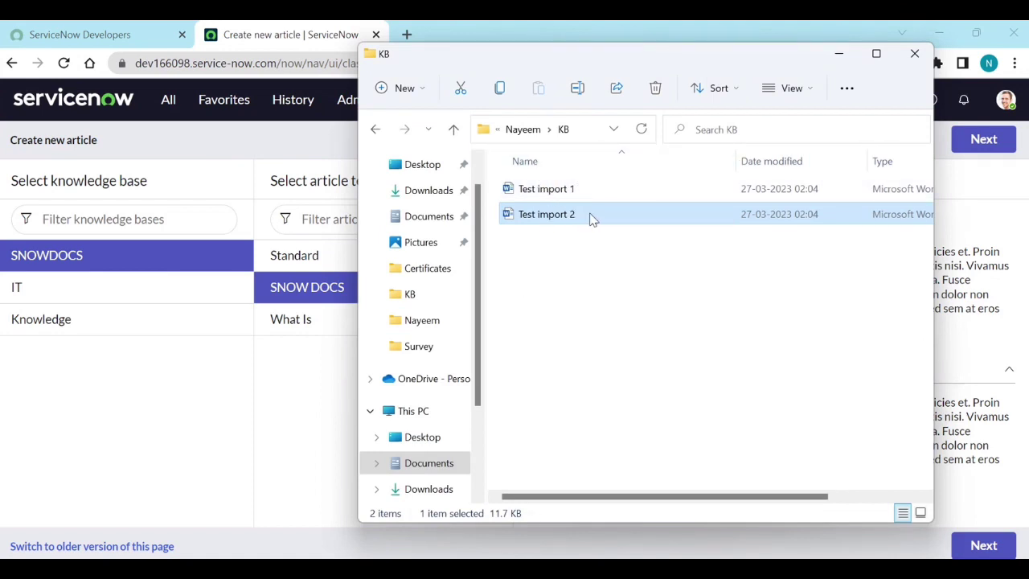
Step: Minimize the KB folder window to reveal the SNOW DOCS template preview again
{"action": "left_click", "coordinate": [838, 55]}
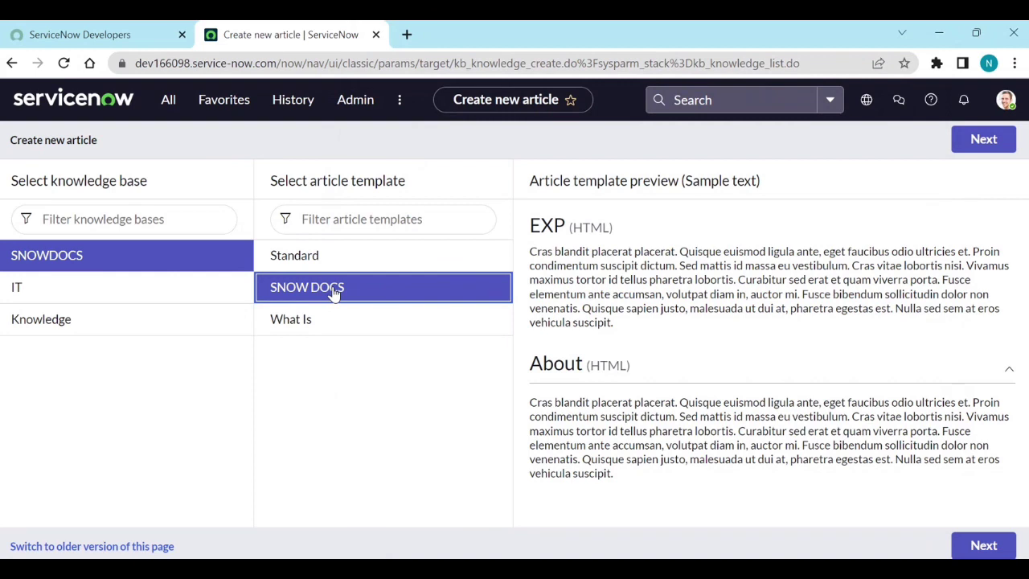
Step: Go to Import Articles and set Knowledge Base to SNOWDOCS and Category to Admin
{"action": "left_click", "coordinate": [165, 103]}
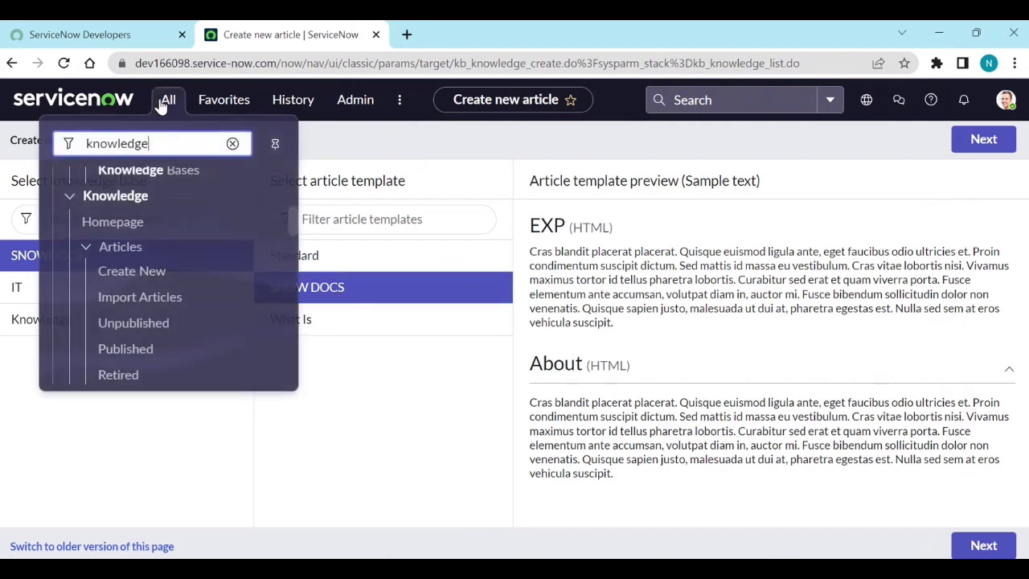
{"action": "left_click", "coordinate": [167, 304]}
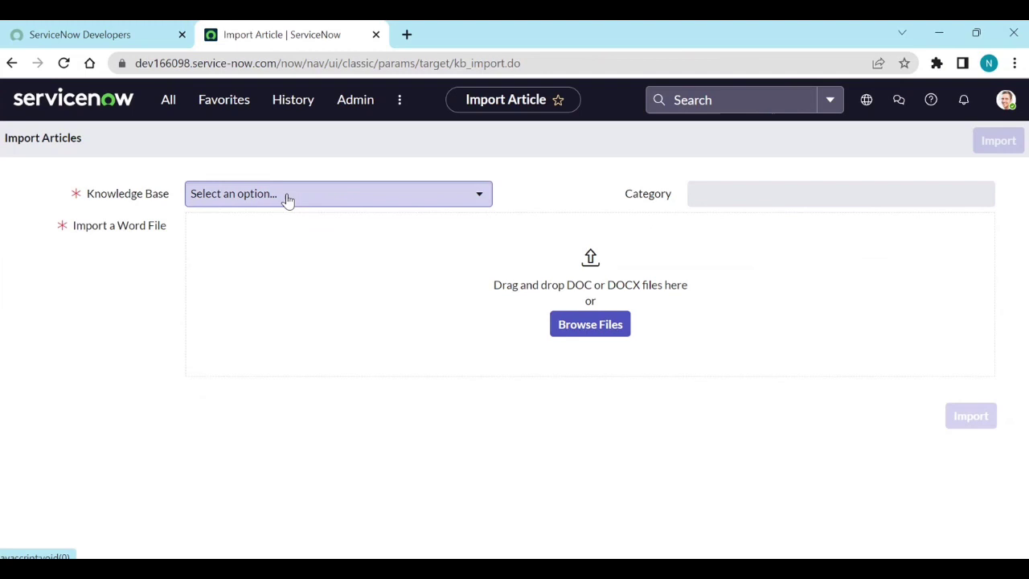
{"action": "left_click", "coordinate": [287, 201]}
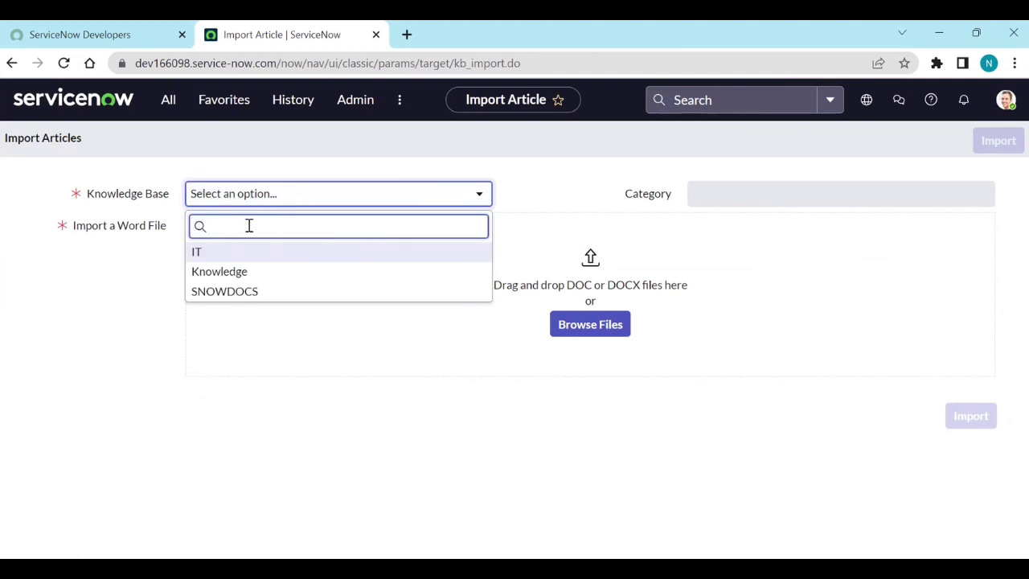
{"action": "left_click", "coordinate": [250, 290]}
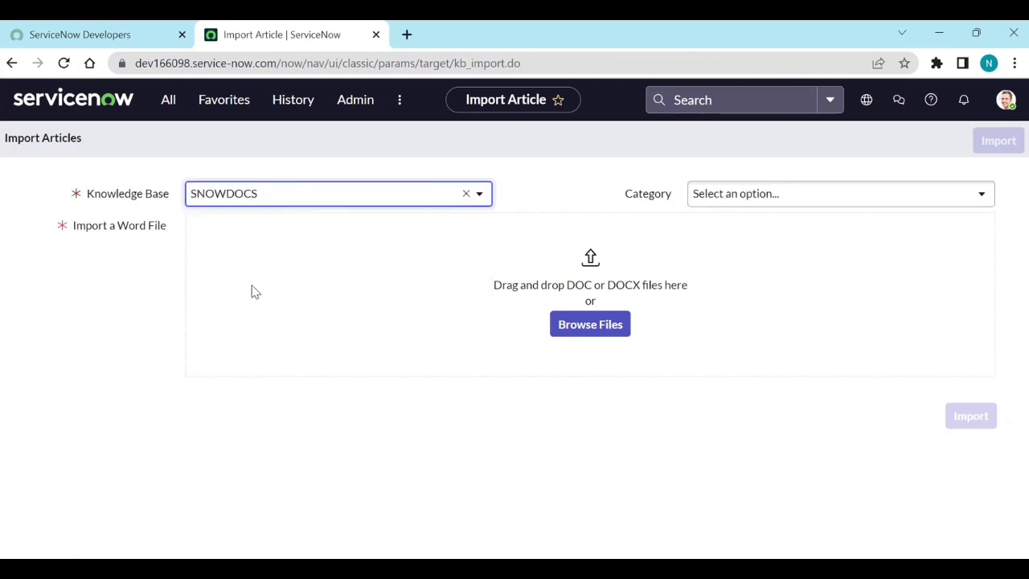
{"action": "left_click", "coordinate": [748, 200]}
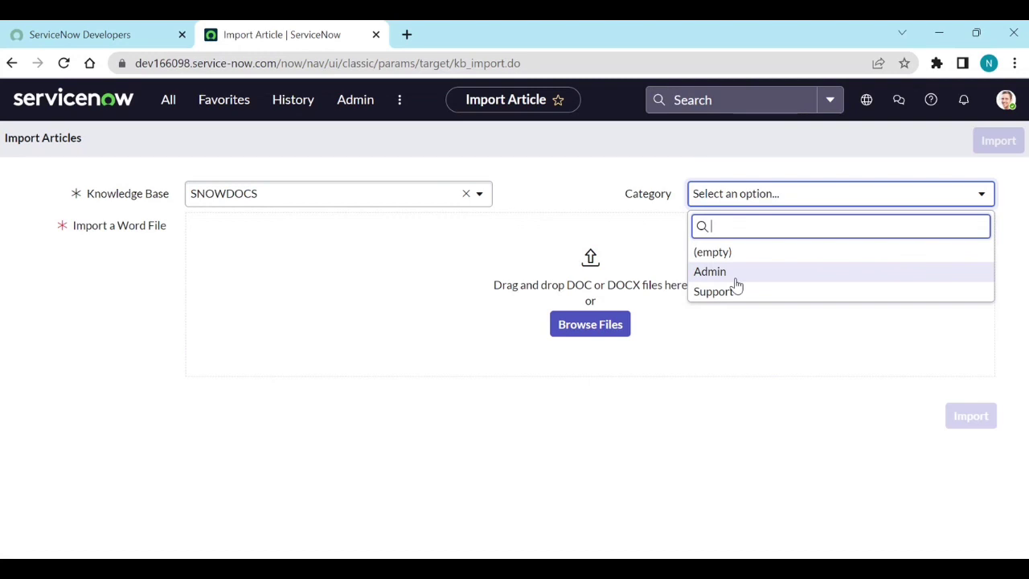
{"action": "left_click", "coordinate": [736, 273]}
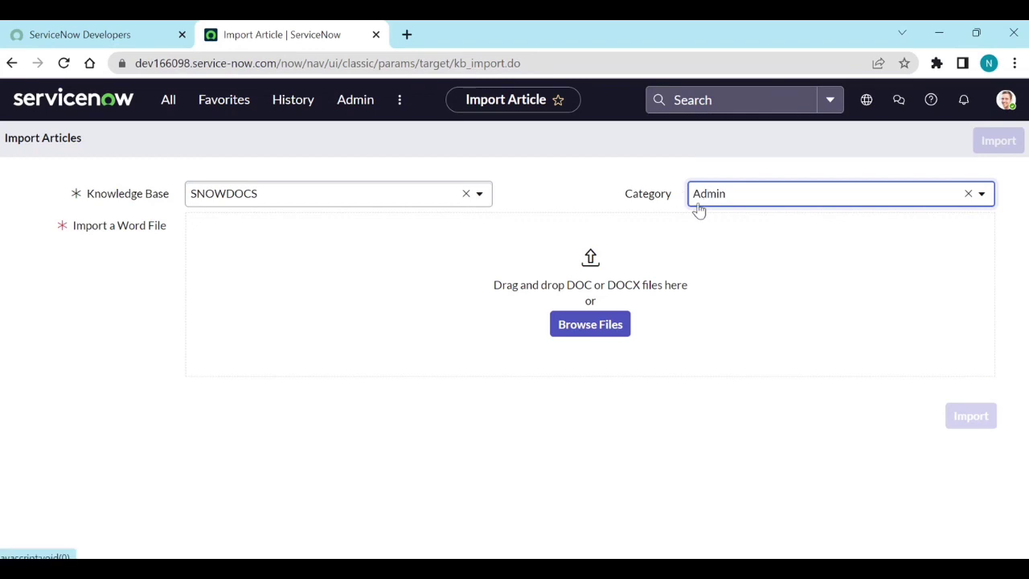
Step: Attach Test import 1.DOCX as Article 1 and Test import 2.DOCX as Article 2
{"action": "left_click", "coordinate": [600, 330]}
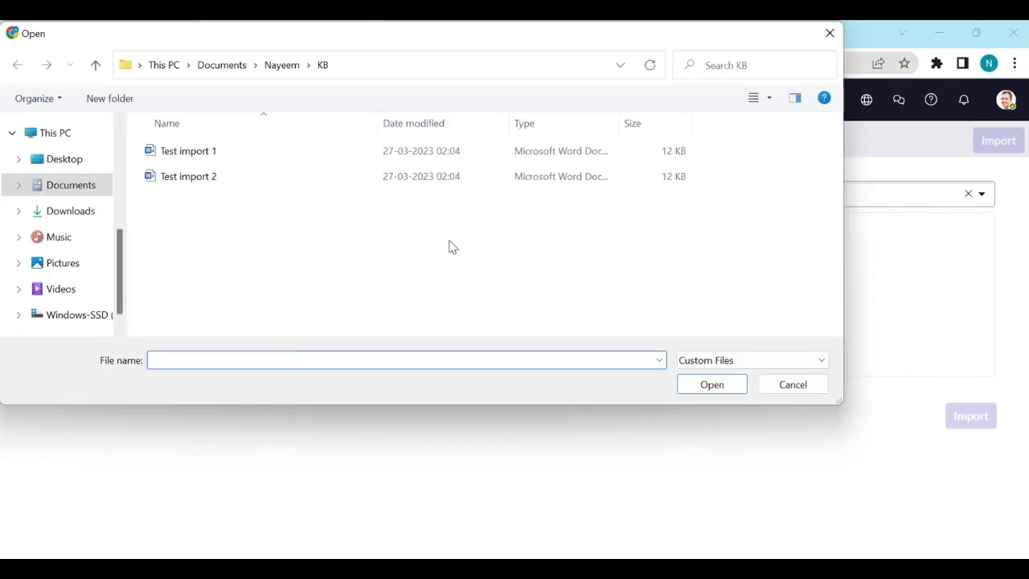
{"action": "left_click", "coordinate": [189, 152]}
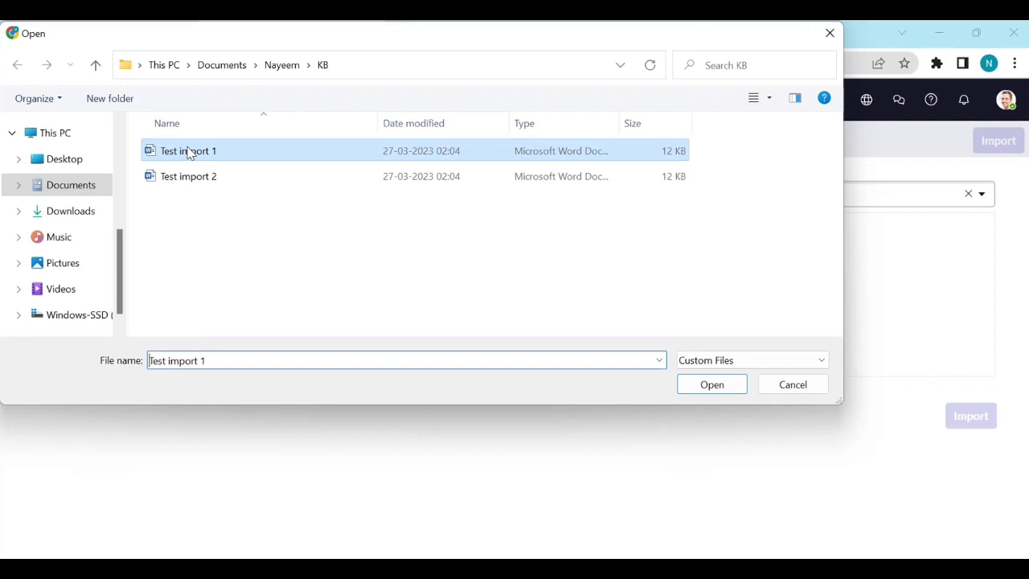
{"action": "left_click", "coordinate": [692, 390]}
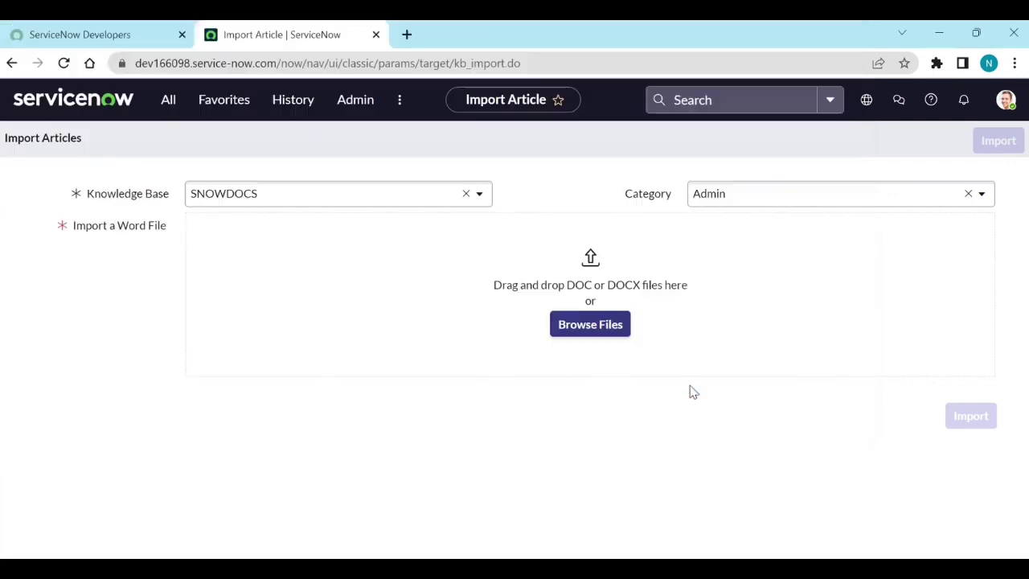
{"action": "left_click", "coordinate": [582, 324]}
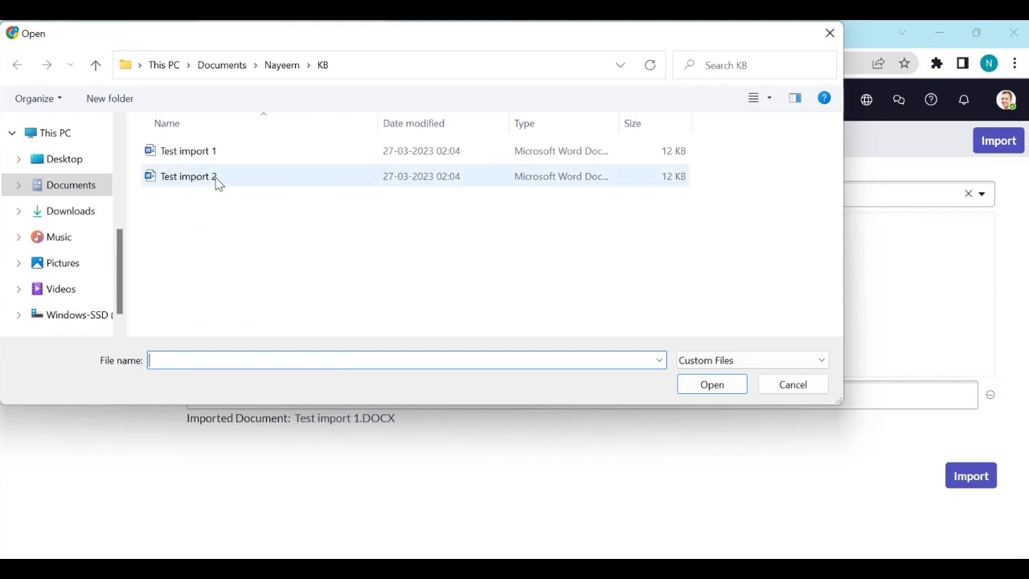
{"action": "left_click", "coordinate": [217, 183]}
{"action": "left_click", "coordinate": [712, 384]}
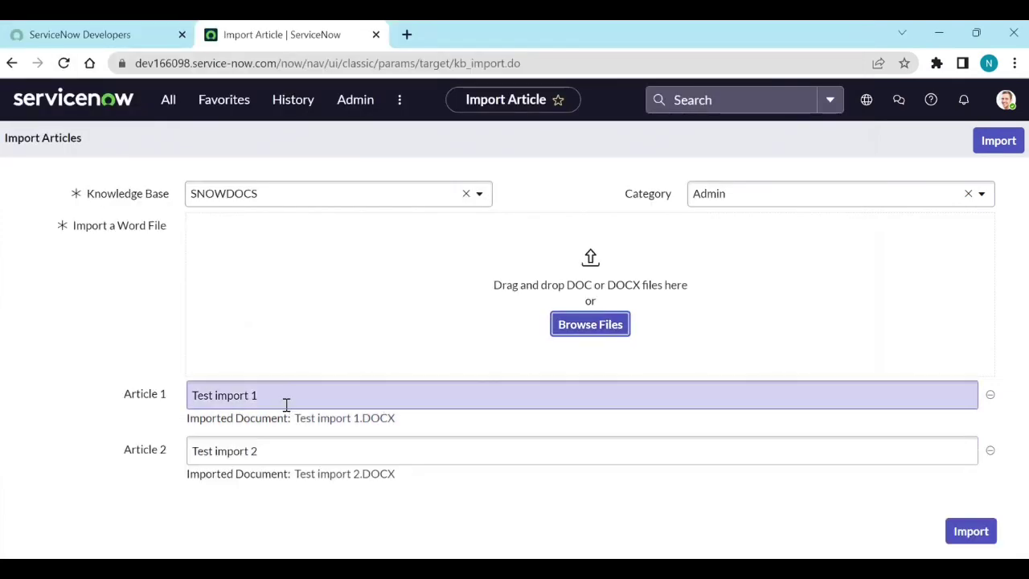
Step: Check the Article 1 title and import both Word documents into SNOWDOCS under Admin
{"action": "left_click", "coordinate": [277, 400]}
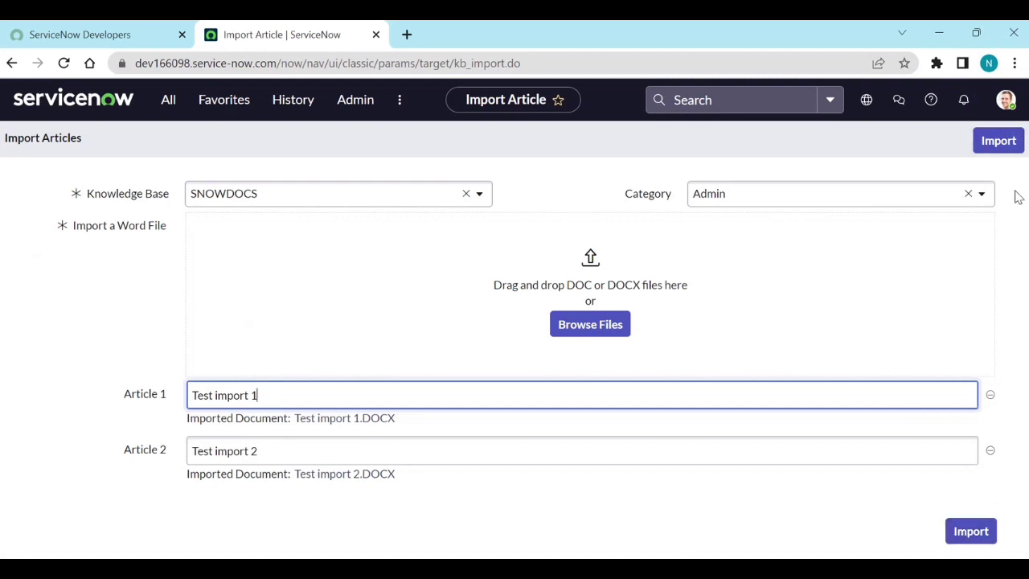
{"action": "left_click", "coordinate": [972, 528]}
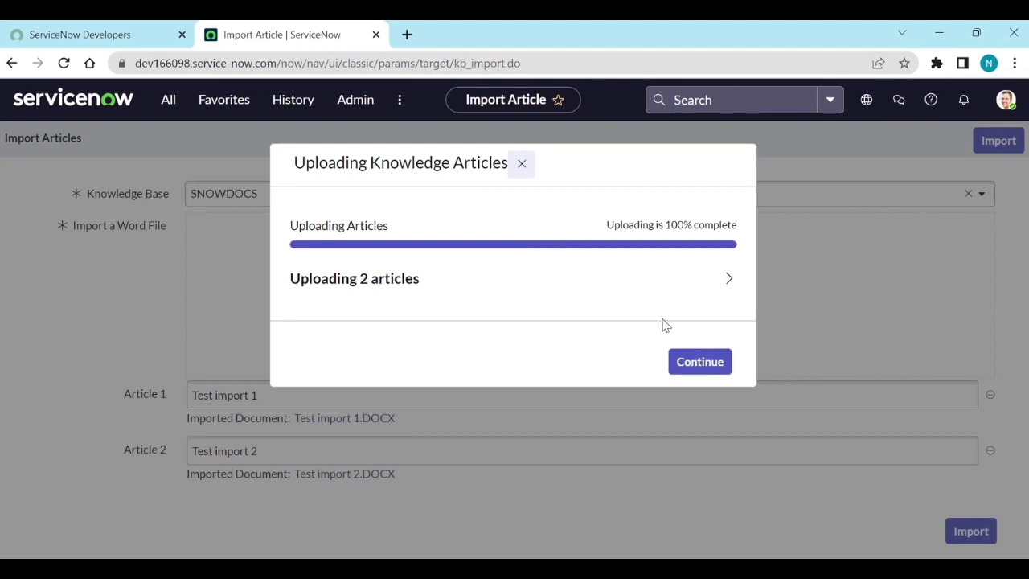
Step: Continue past the 100% upload dialog to see KB0010026 and KB0010027 created
{"action": "left_click", "coordinate": [709, 363]}
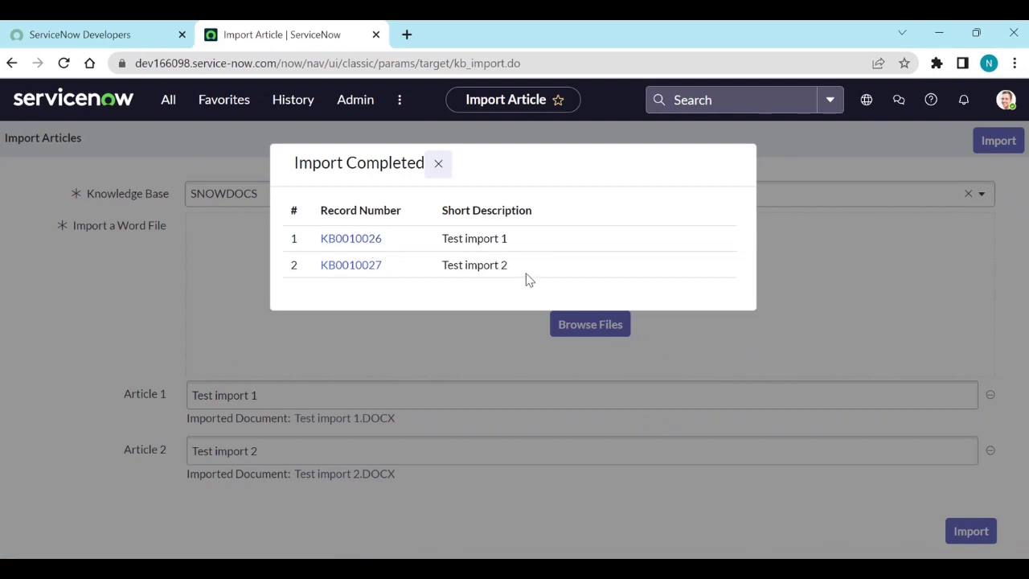
Step: Open KB0010026 and KB0010027 in new tabs, review both, and return to Test import 1
{"action": "left_click", "coordinate": [364, 246], "text": "ctrl"}
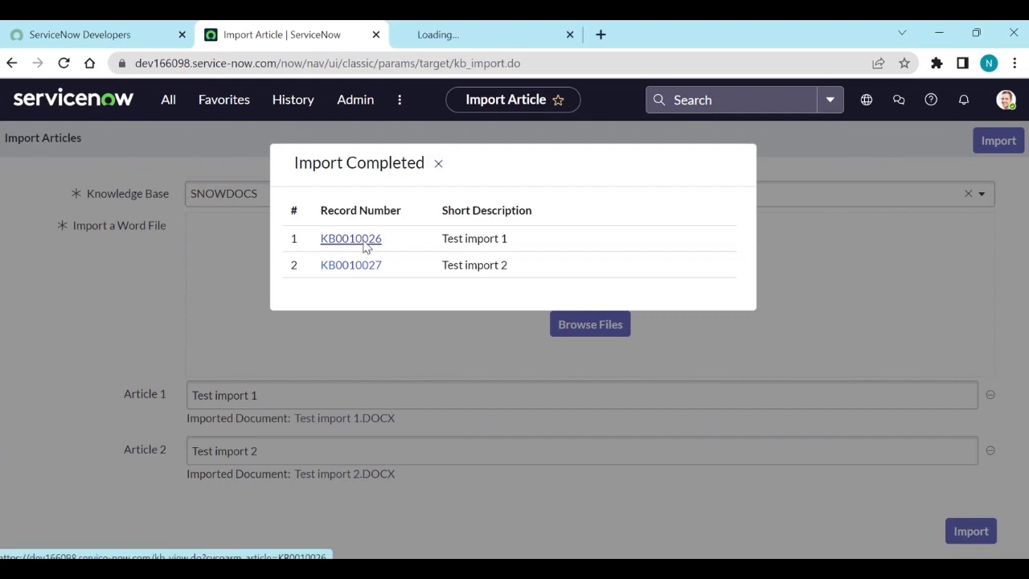
{"action": "left_click", "coordinate": [472, 39]}
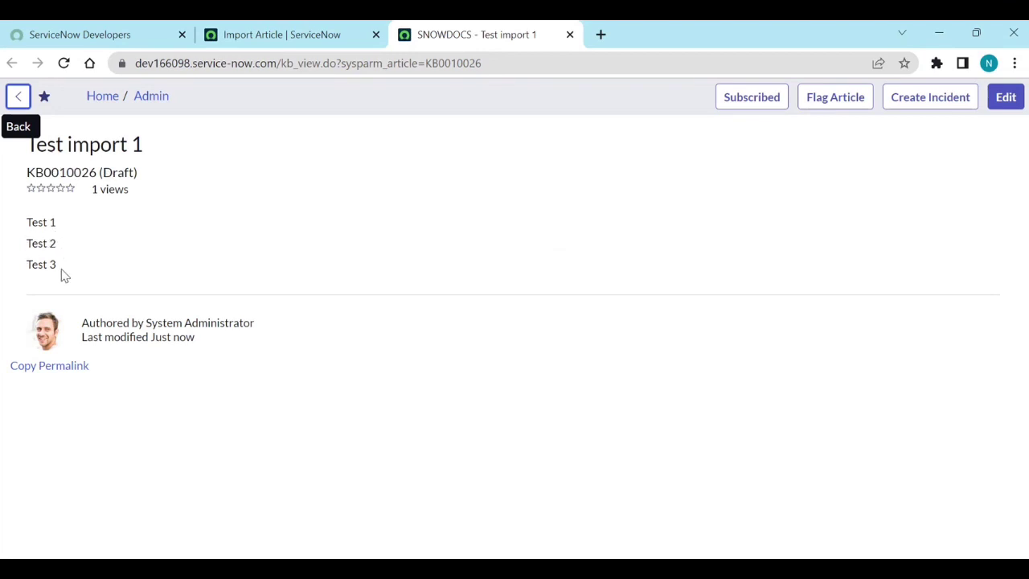
{"action": "left_click", "coordinate": [323, 38]}
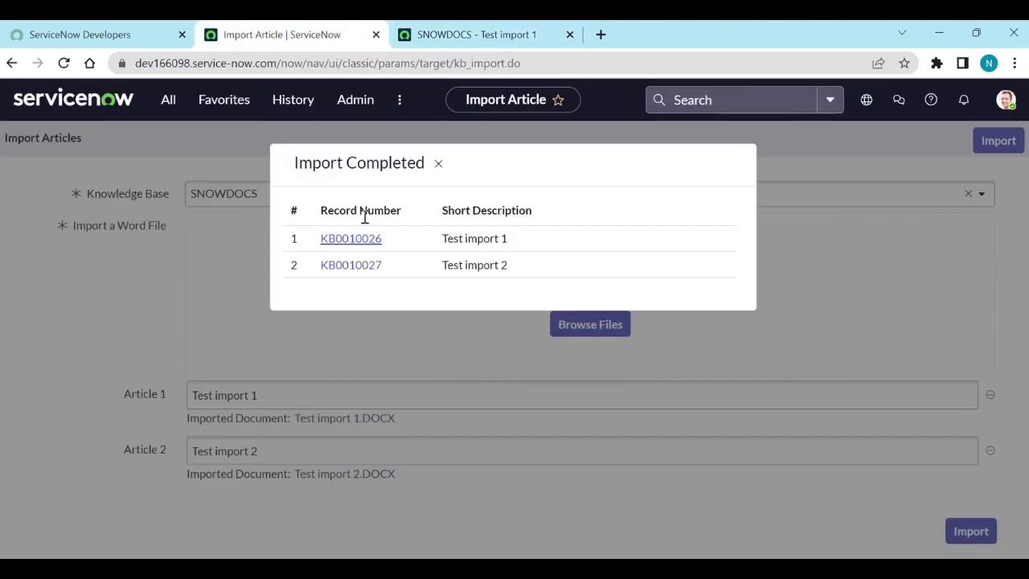
{"action": "middle_click", "coordinate": [358, 264]}
{"action": "left_click", "coordinate": [658, 39]}
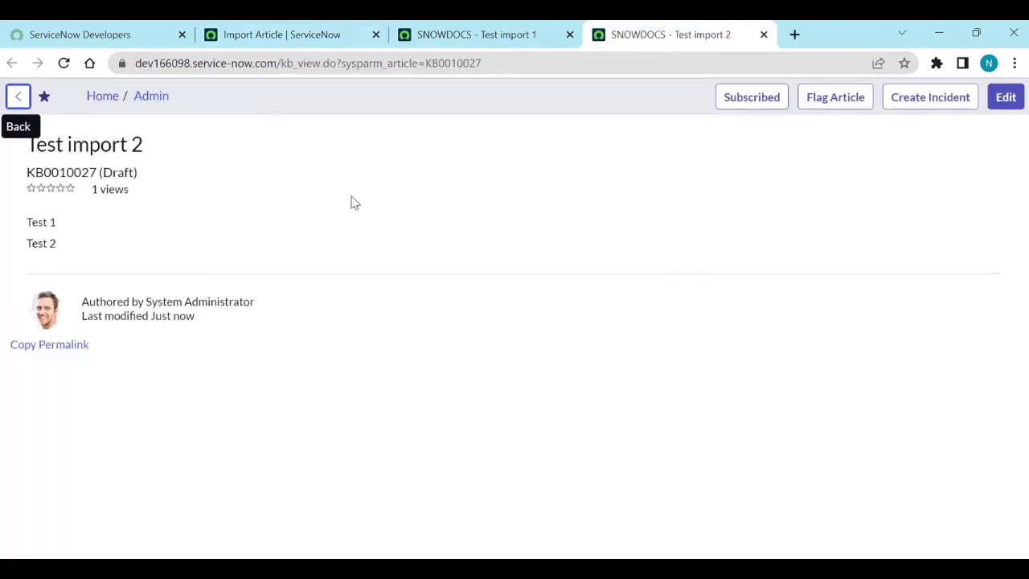
{"action": "left_click", "coordinate": [500, 39]}
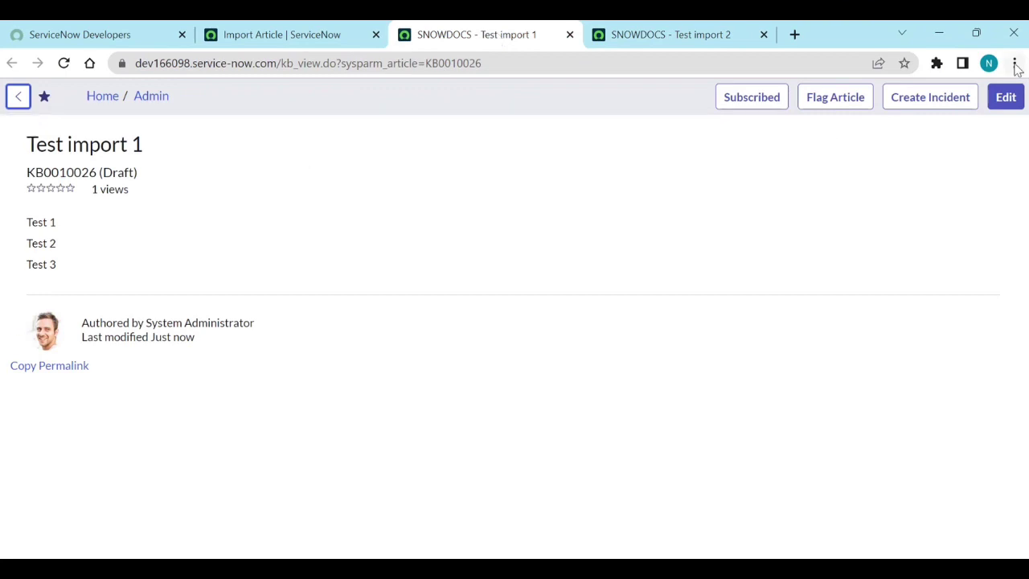
Step: Edit KB0010026 'Test import 1' and scroll through its Draft knowledge record
{"action": "left_click", "coordinate": [1004, 97]}
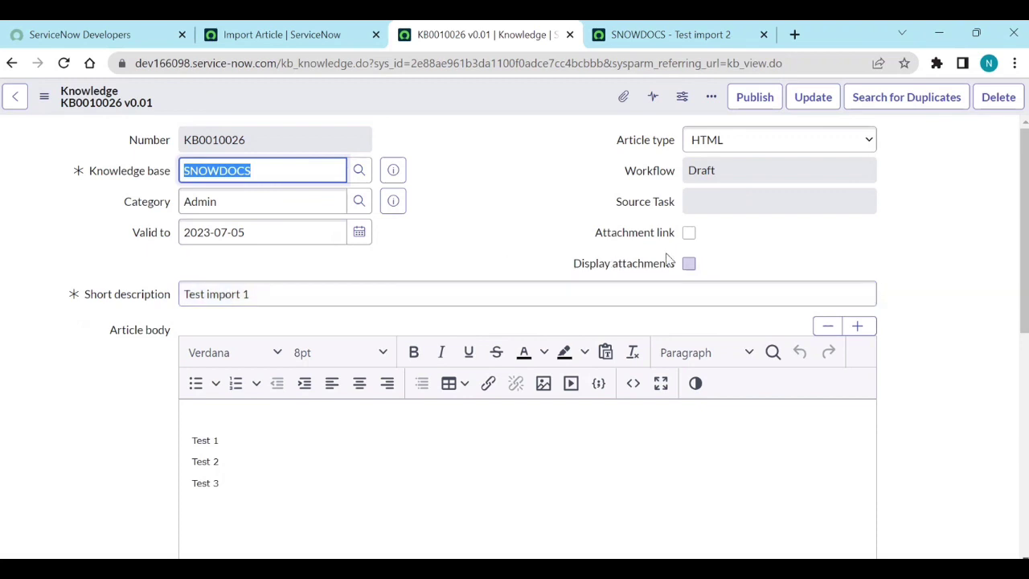
{"action": "scroll", "coordinate": [776, 209], "scroll_direction": "down", "scroll_amount": 3}
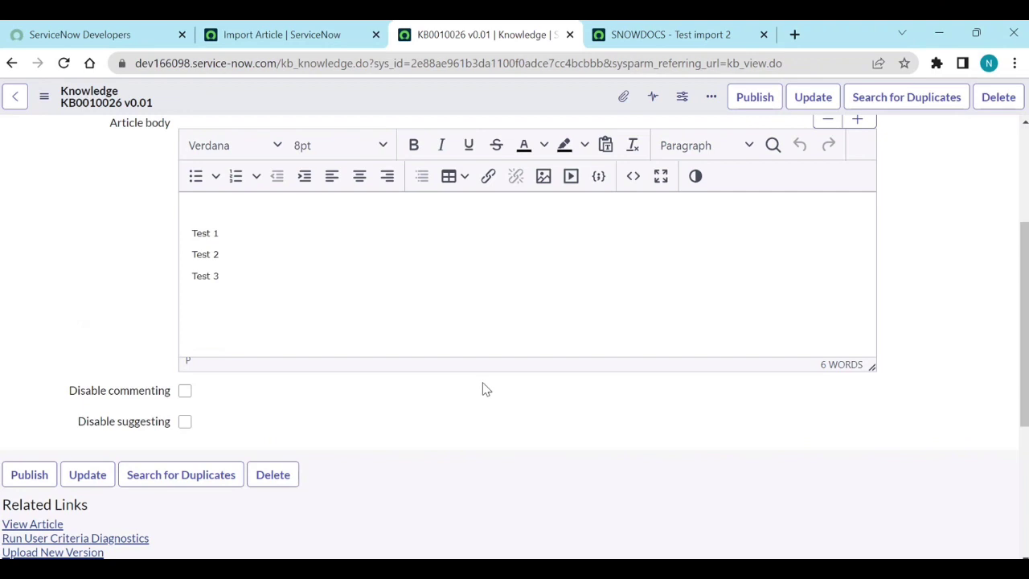
{"action": "scroll", "coordinate": [482, 389], "scroll_direction": "up", "scroll_amount": 3}
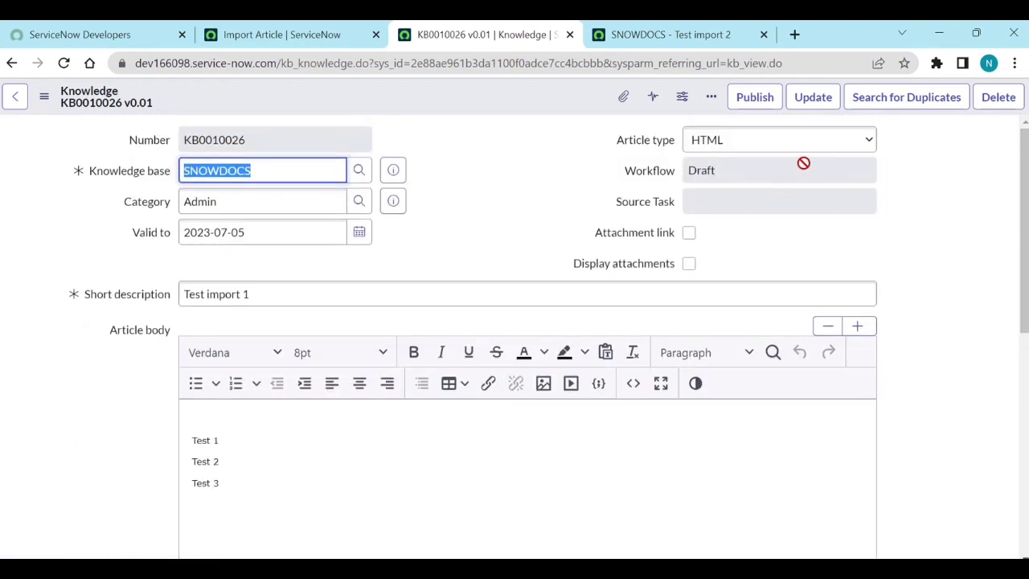
Step: Publish KB0010026 for review, then return to its record to see the three pending approvals
{"action": "left_click", "coordinate": [746, 109]}
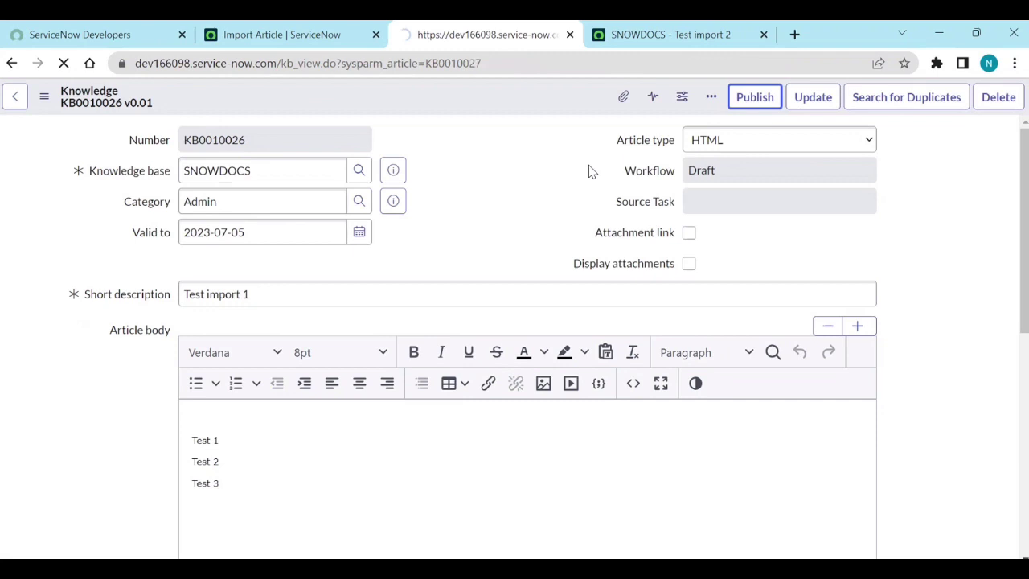
{"action": "left_click", "coordinate": [12, 63]}
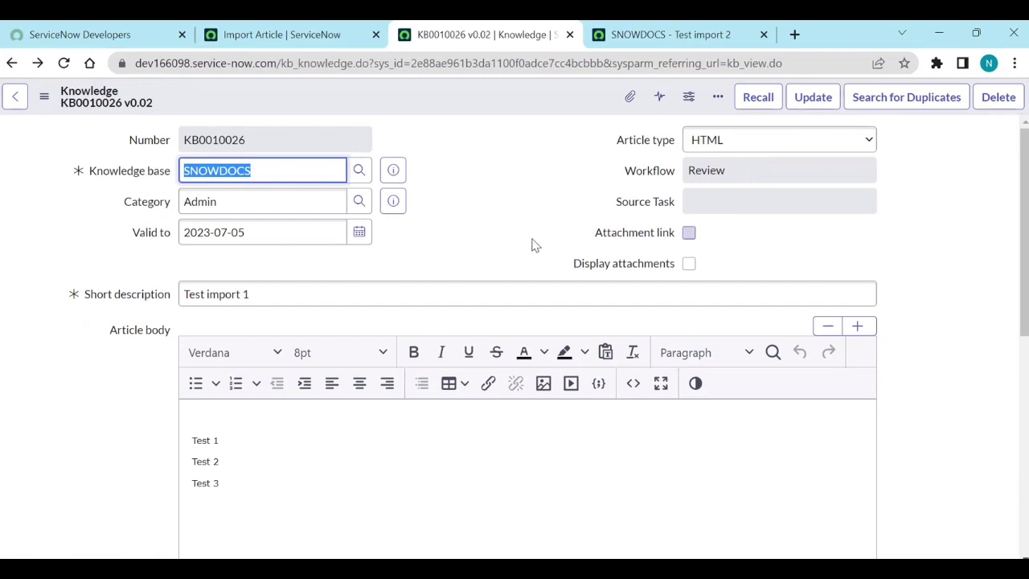
{"action": "scroll", "coordinate": [533, 246], "scroll_direction": "down", "scroll_amount": 15}
Step: Set Aileen Mottern's approval on KB0010026 to Approved so the article publishes
{"action": "left_click", "coordinate": [320, 312]}
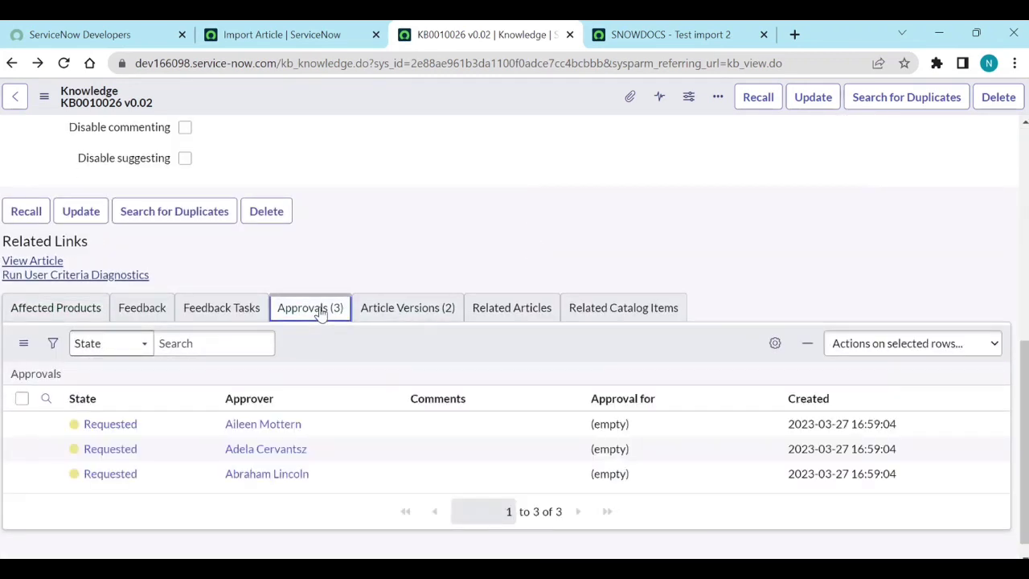
{"action": "left_click", "coordinate": [162, 423]}
{"action": "double_click", "coordinate": [161, 424]}
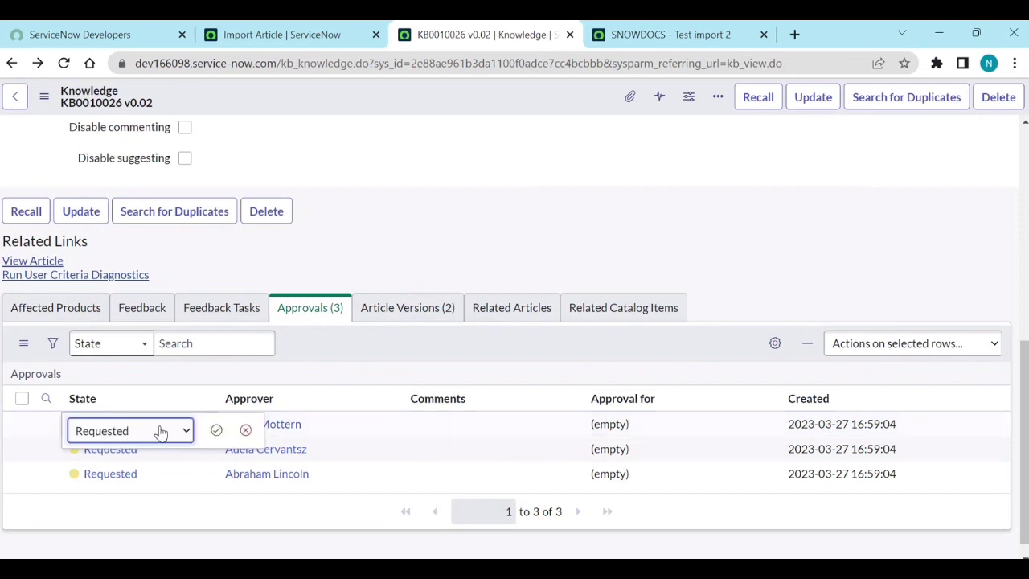
{"action": "left_click", "coordinate": [182, 433]}
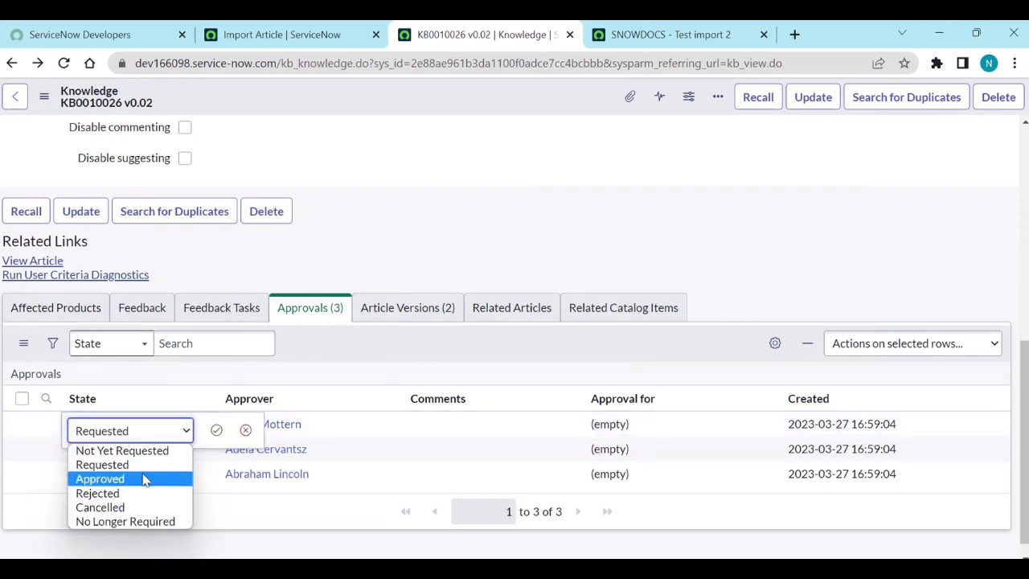
{"action": "left_click", "coordinate": [145, 478]}
{"action": "left_click", "coordinate": [216, 430]}
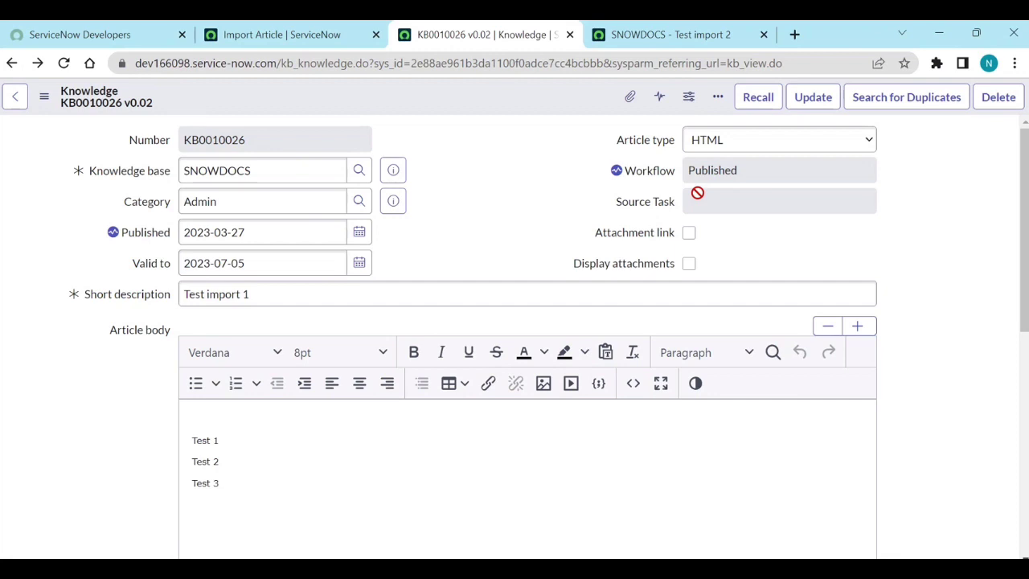
Step: Return to the Import Article tab showing KB0010026 and KB0010027 results
{"action": "left_click", "coordinate": [273, 35]}
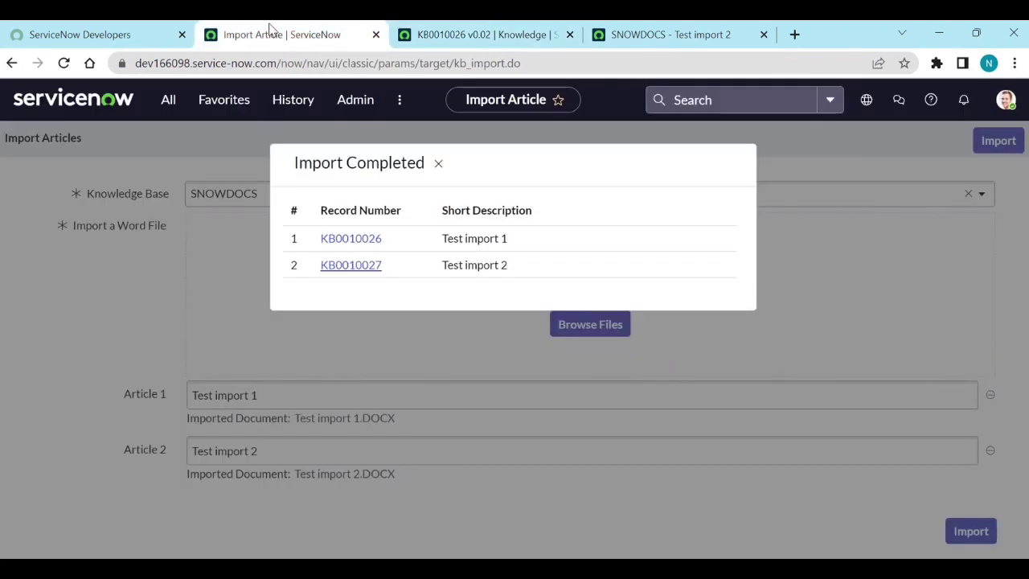